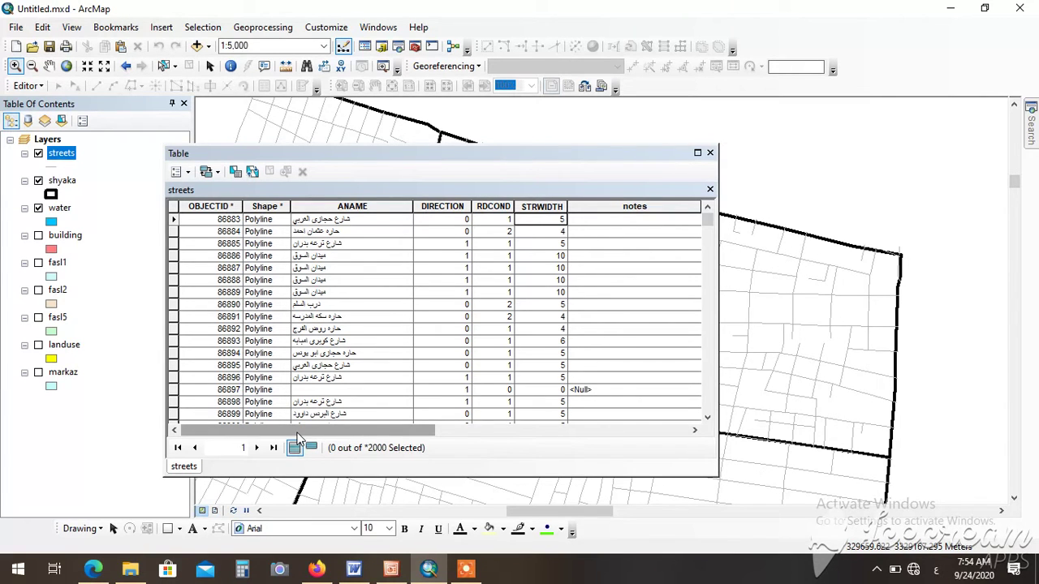
Scan the streets table fields, checking first-row Shape_Length, ANAME and STRWIDTH, then close it.
drag(297, 431, 593, 431)
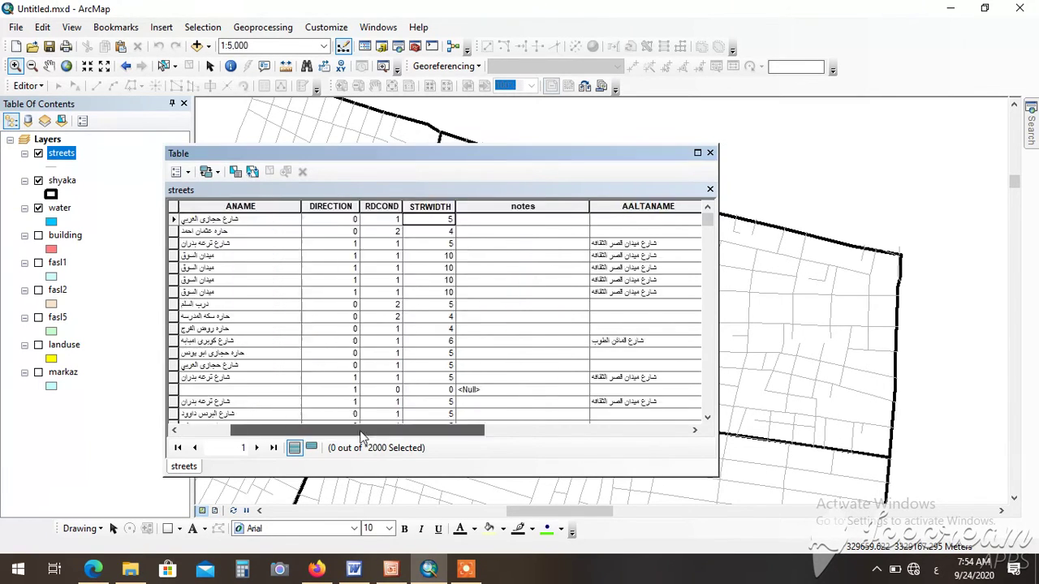
click(641, 222)
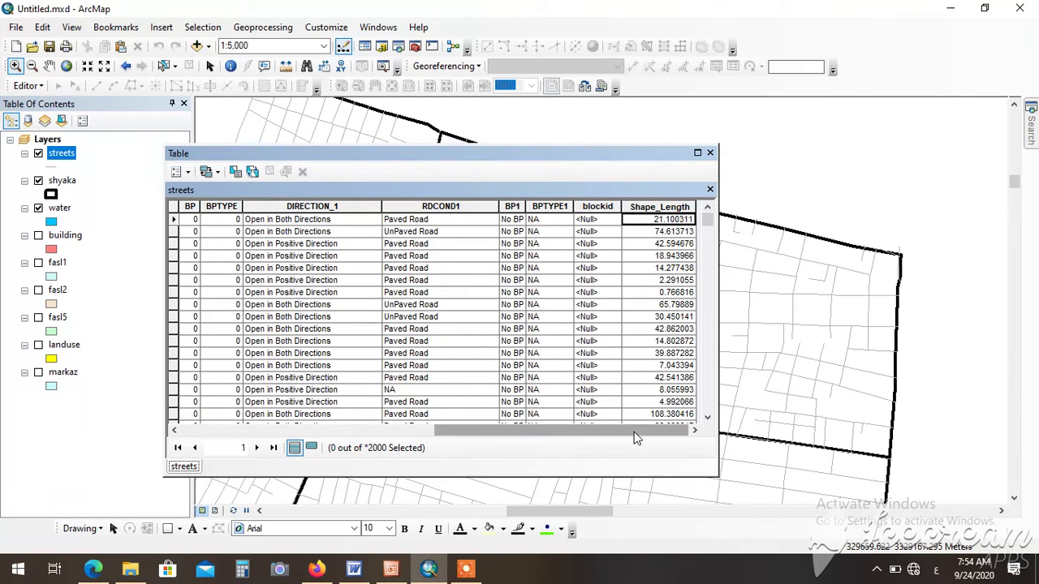
drag(600, 431, 301, 430)
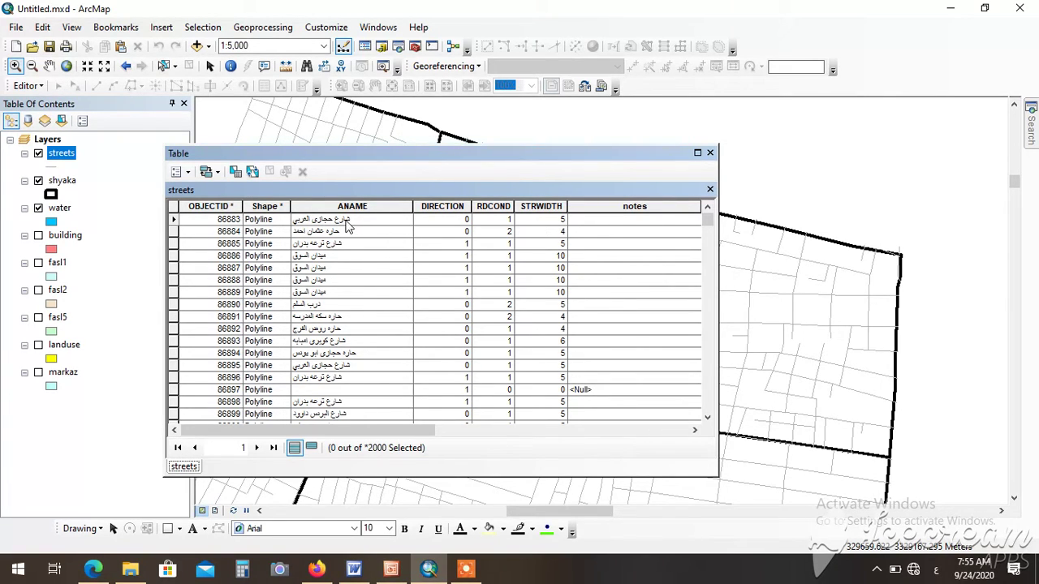
click(350, 220)
click(543, 220)
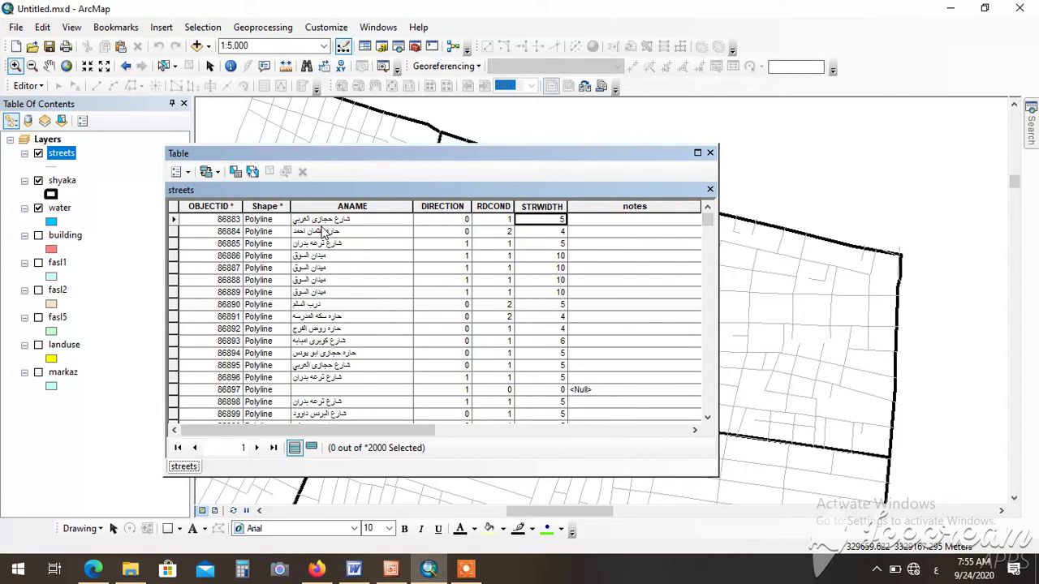
click(710, 154)
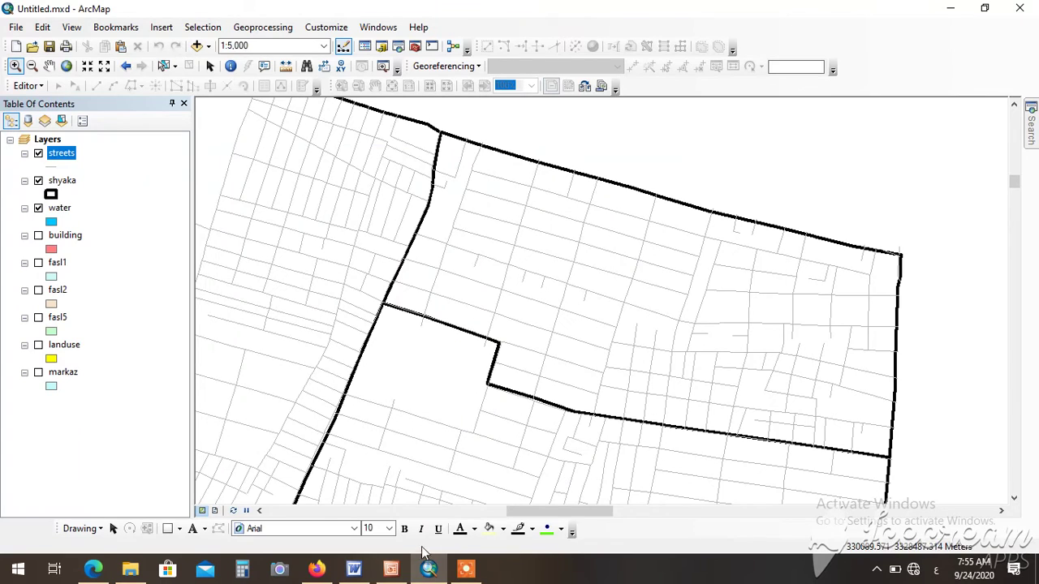
Switch to PowerPoint's 1.ppt, showing slide 2's urban fabric outline.
click(391, 570)
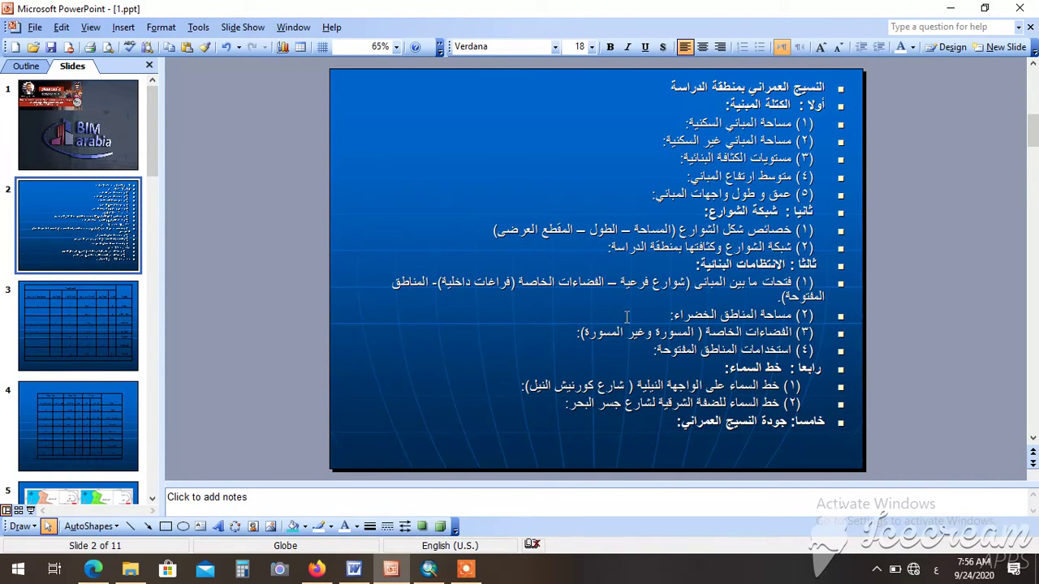
triple_click(748, 317)
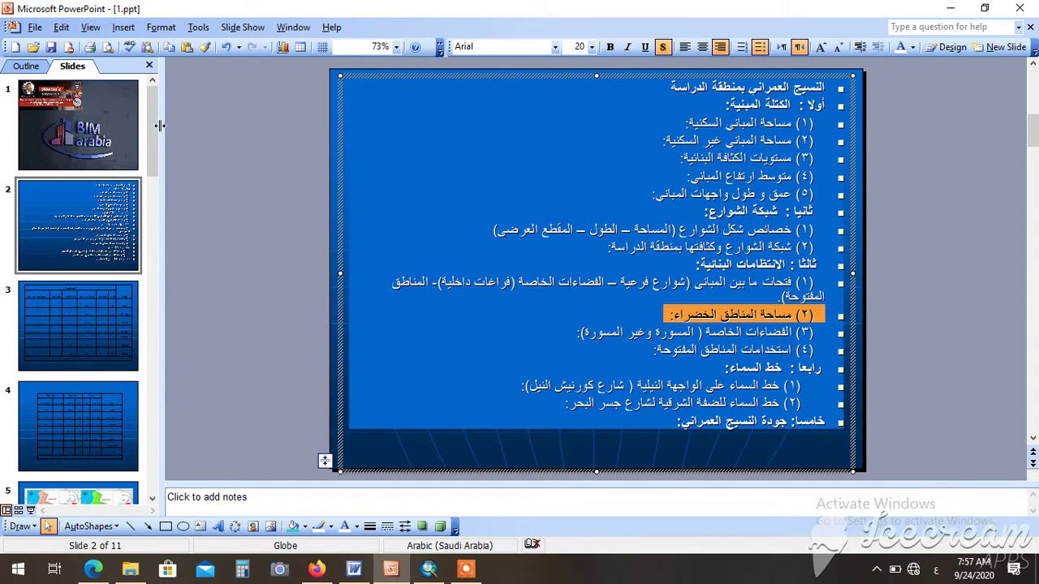
drag(149, 130, 144, 244)
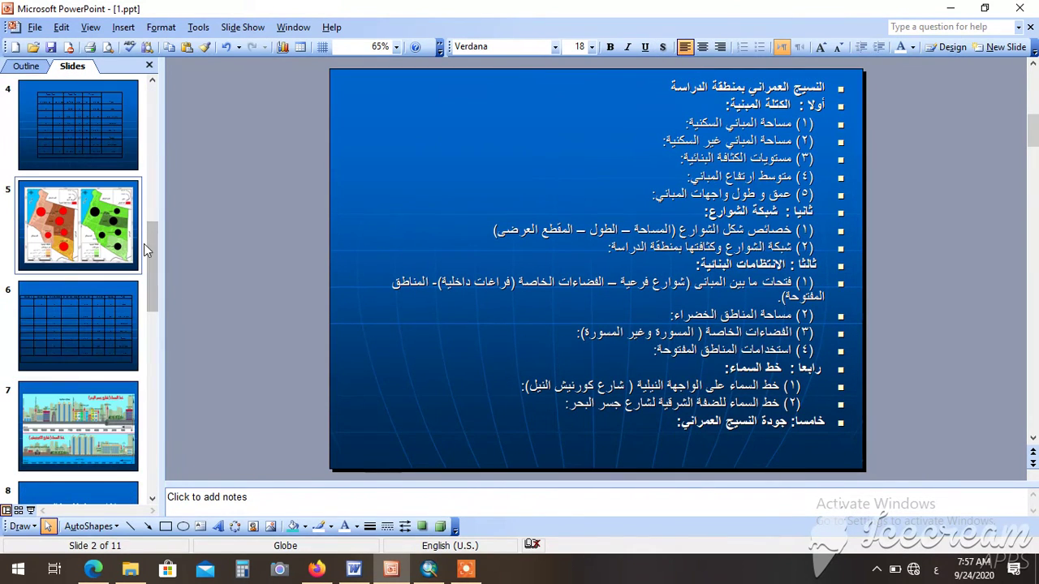
Display slide 7 with the Gisr El-Bahr and Corniche skyline profiles.
click(84, 425)
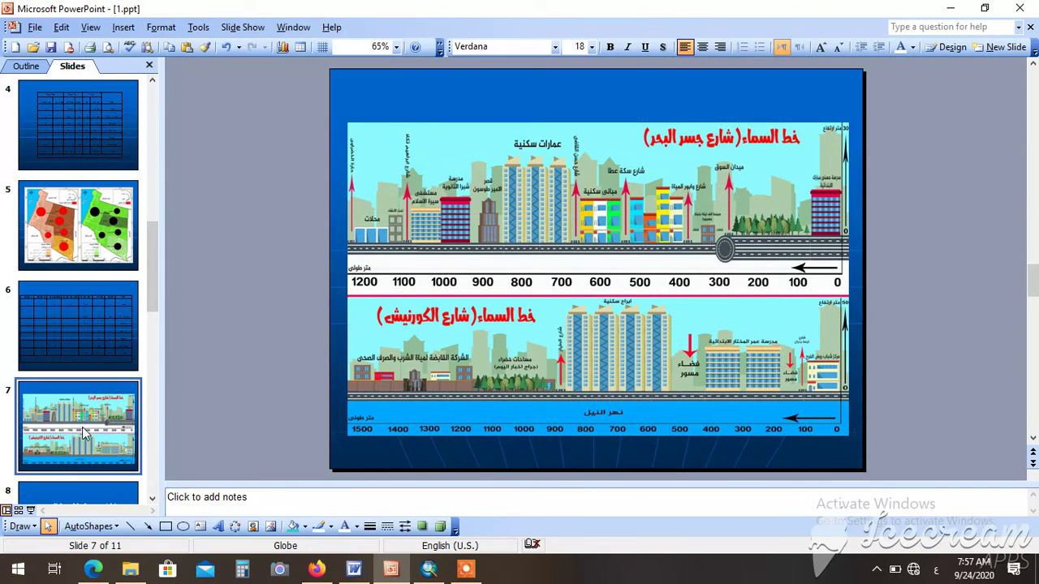